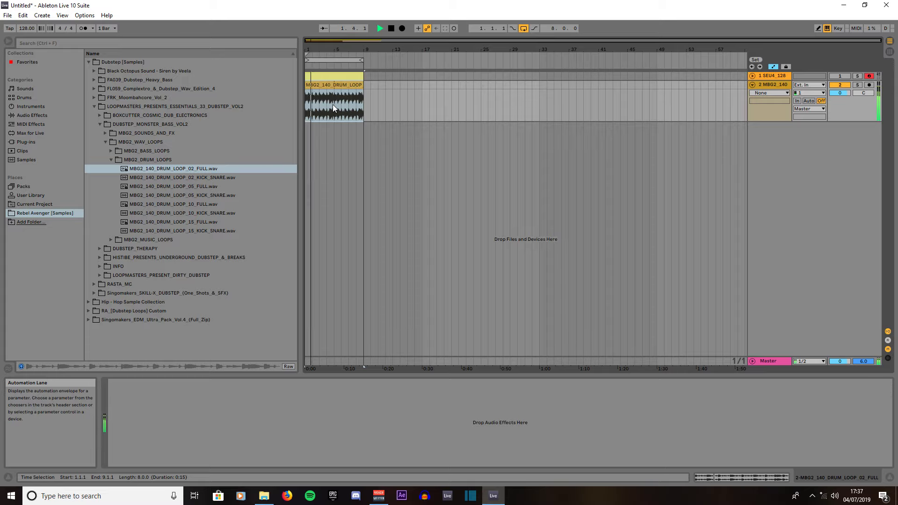
Step: Set the project tempo to 140 BPM while the loop plays and stop playback
{"action": "left_click_drag", "start_coordinate": [29, 31], "coordinate": [29, 18]}
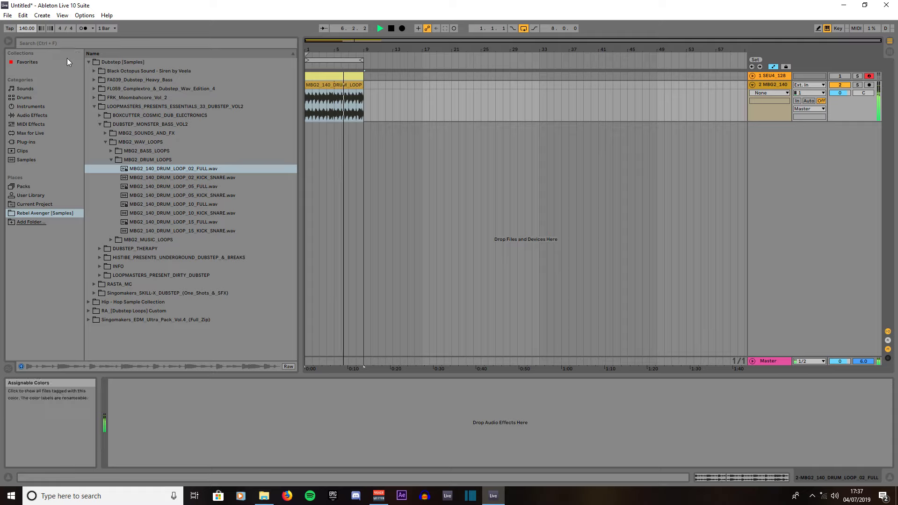
{"action": "key", "text": "space"}
Step: Add the Compressor audio effect to the MBG2_140 drum loop track
{"action": "left_click", "coordinate": [25, 114]}
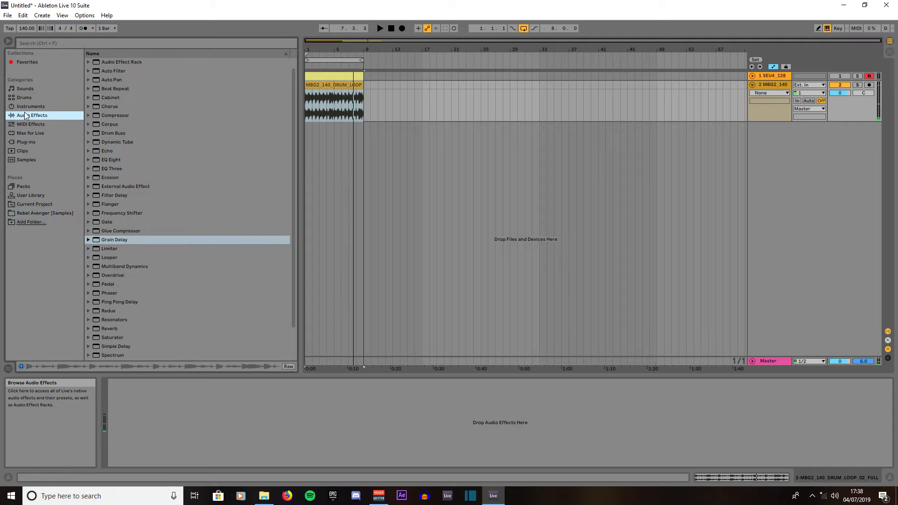
{"action": "left_click", "coordinate": [108, 117]}
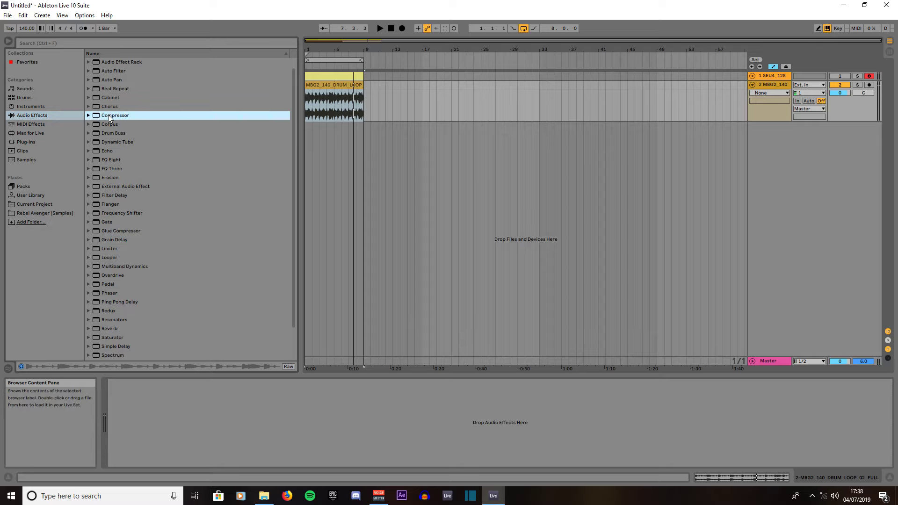
{"action": "left_click_drag", "start_coordinate": [109, 117], "coordinate": [335, 106]}
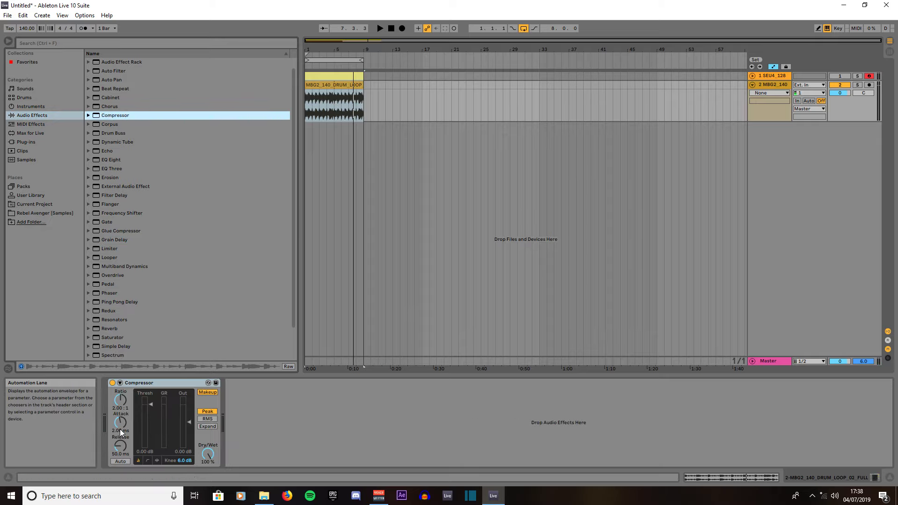
Step: Enable the Compressor's sidechain EQ, change its filter type, and set the frequency to 40.5 Hz and Q to 6.03
{"action": "left_click", "coordinate": [121, 383]}
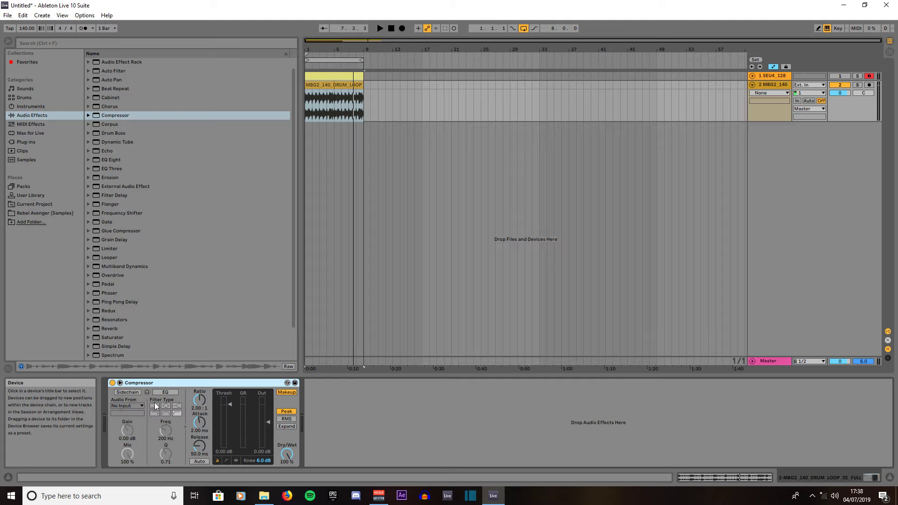
{"action": "left_click", "coordinate": [163, 393]}
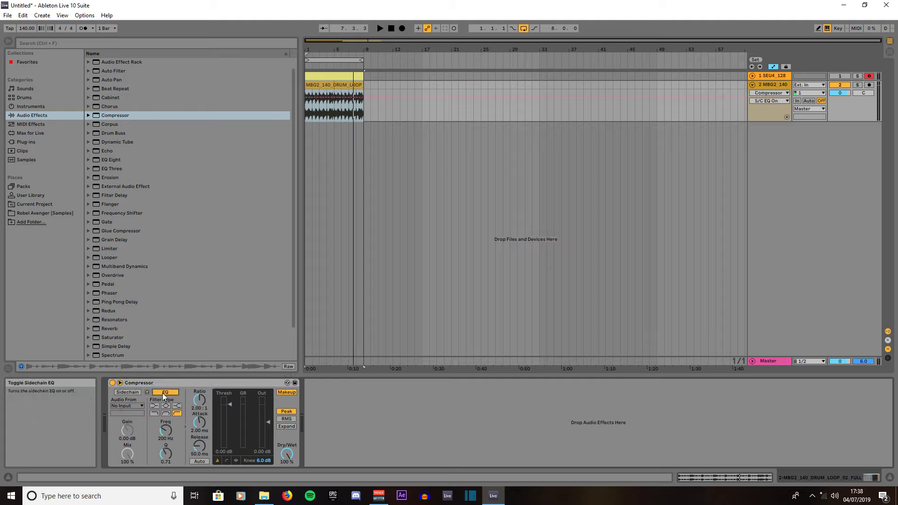
{"action": "left_click", "coordinate": [155, 414]}
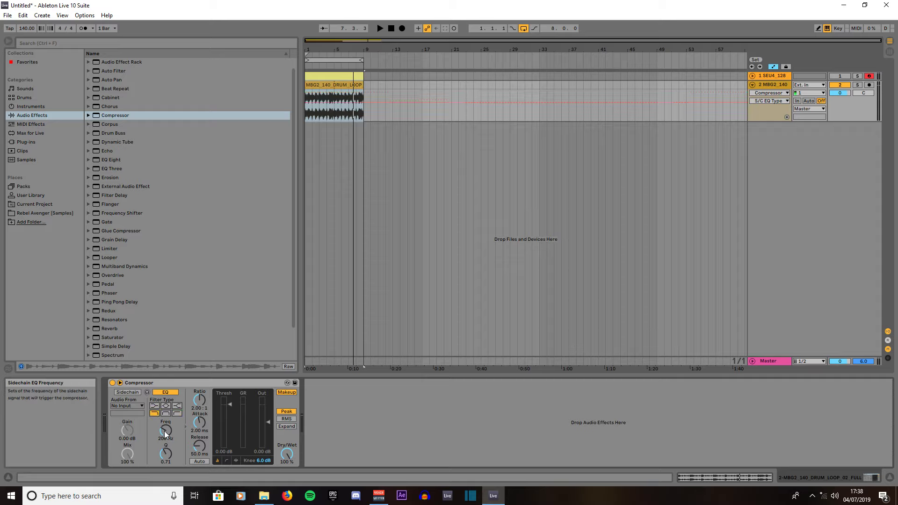
{"action": "left_click_drag", "start_coordinate": [164, 432], "coordinate": [164, 406]}
{"action": "left_click_drag", "start_coordinate": [165, 435], "coordinate": [165, 461]}
{"action": "left_click_drag", "start_coordinate": [165, 457], "coordinate": [165, 432]}
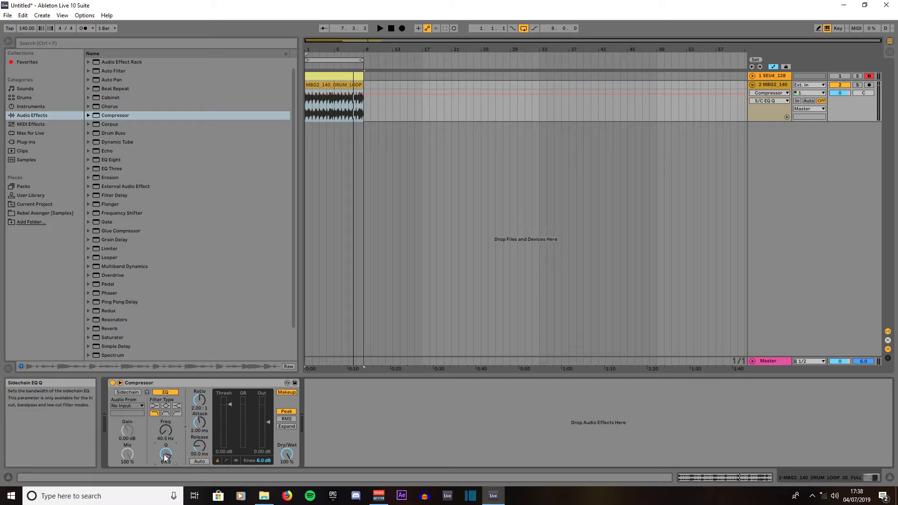
Step: Set the Compressor's ratio to 4.00:1, attack to about 0.75 ms and release to 306 ms with automatic release on
{"action": "left_click", "coordinate": [198, 404]}
{"action": "left_click_drag", "start_coordinate": [199, 404], "coordinate": [198, 397]}
{"action": "left_click_drag", "start_coordinate": [199, 403], "coordinate": [198, 404]}
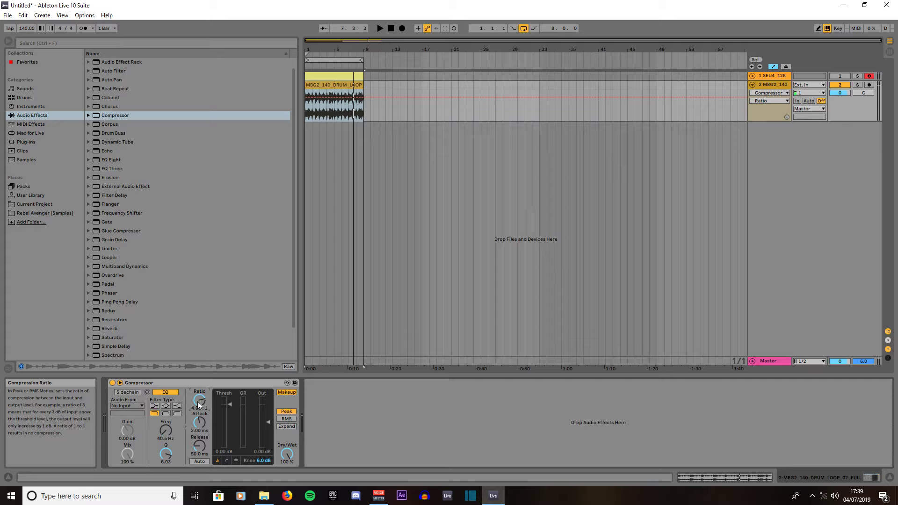
{"action": "left_click", "coordinate": [198, 428]}
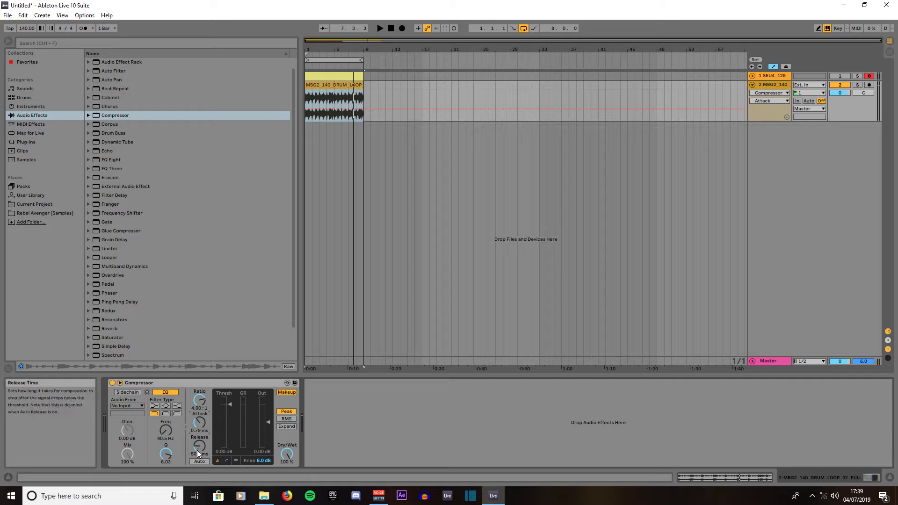
{"action": "left_click_drag", "start_coordinate": [198, 452], "coordinate": [198, 438]}
{"action": "left_click", "coordinate": [199, 462]}
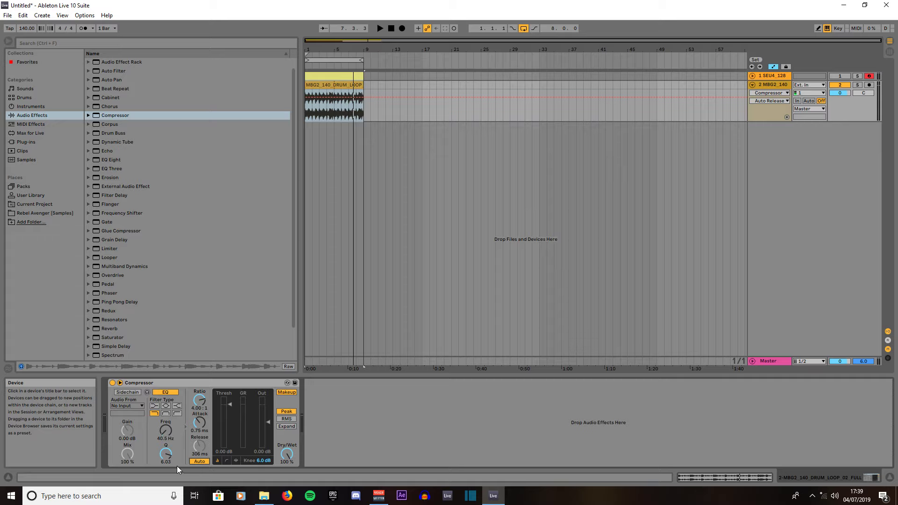
Step: In the Compressor's transfer curve view, set the knee to 5.1 dB, lookahead to 10 ms and threshold to -25 dB
{"action": "left_click", "coordinate": [227, 461]}
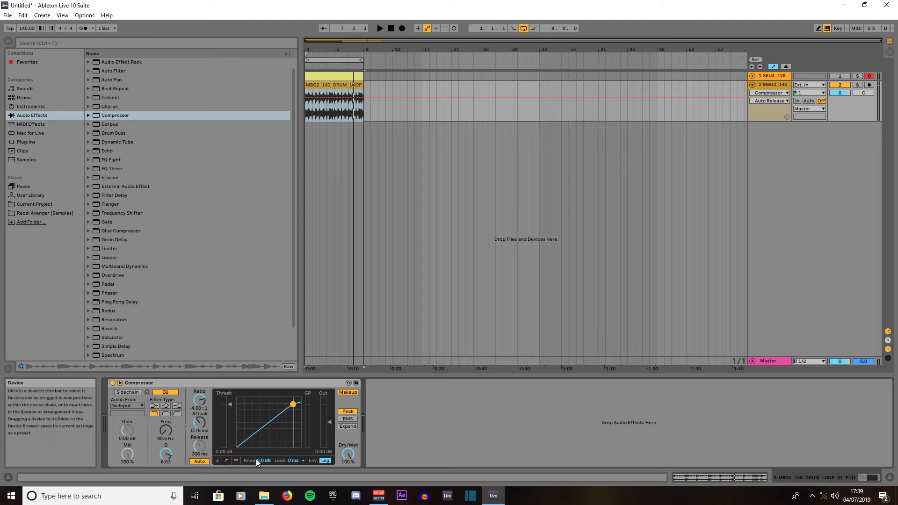
{"action": "left_click_drag", "start_coordinate": [264, 463], "coordinate": [264, 467]}
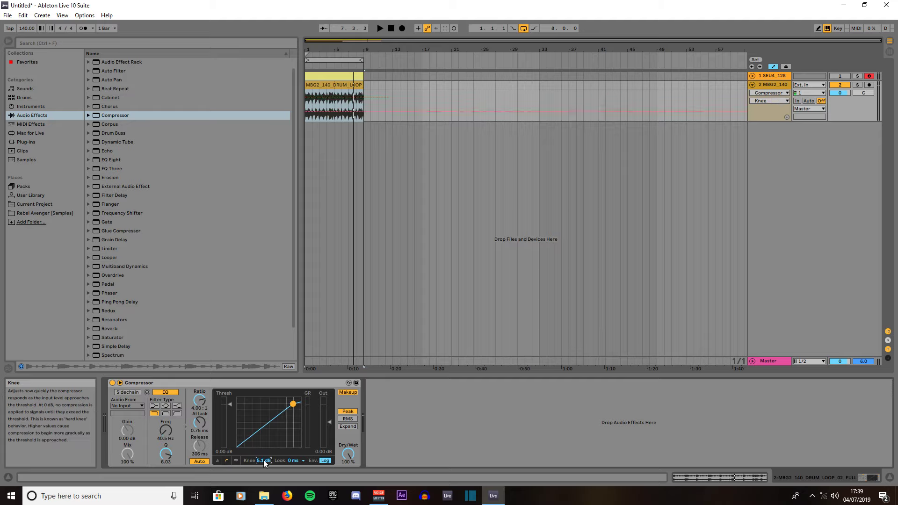
{"action": "left_click", "coordinate": [293, 461]}
{"action": "left_click", "coordinate": [294, 457]}
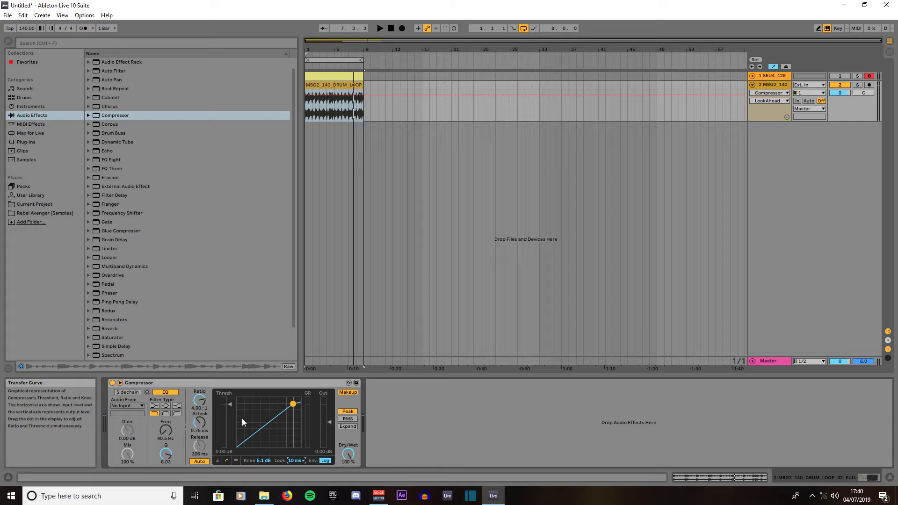
{"action": "left_click_drag", "start_coordinate": [230, 406], "coordinate": [229, 434]}
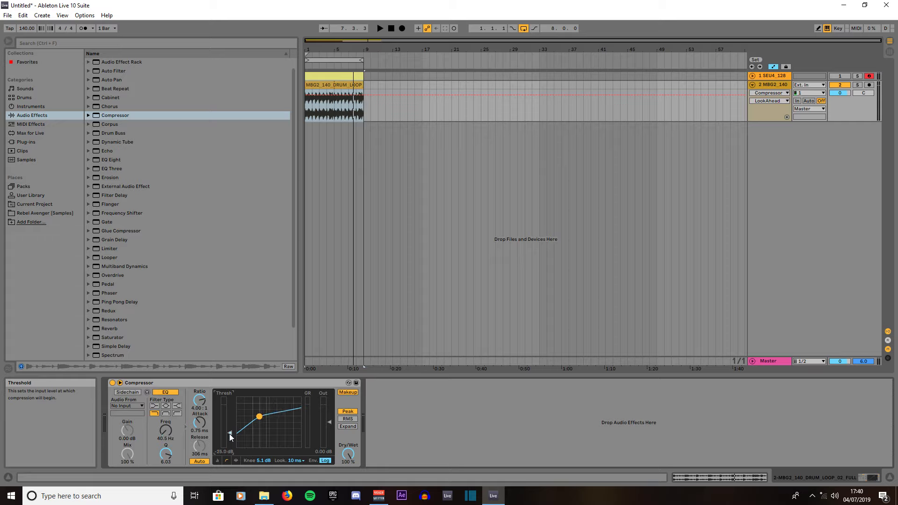
Step: Play the loop in the Compressor's activity view and compare it with makeup gain off and on
{"action": "left_click", "coordinate": [237, 459]}
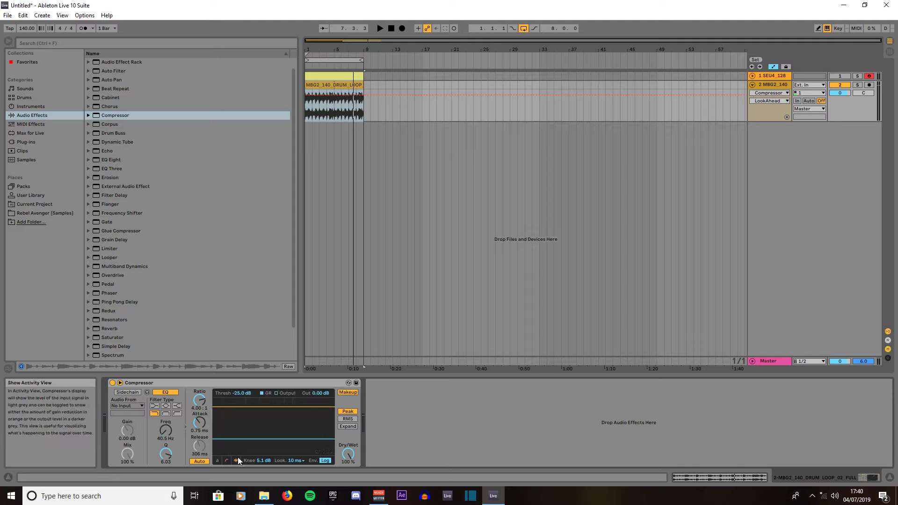
{"action": "key", "text": "space"}
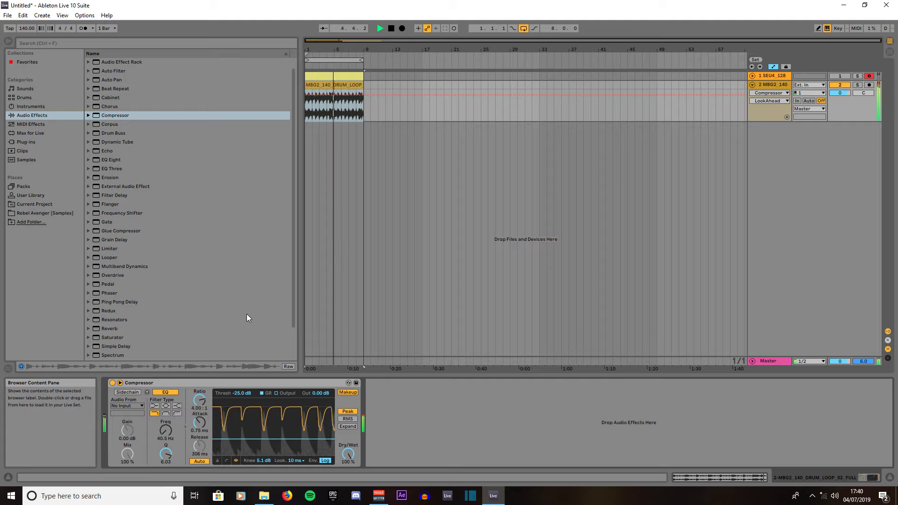
{"action": "left_click", "coordinate": [342, 394]}
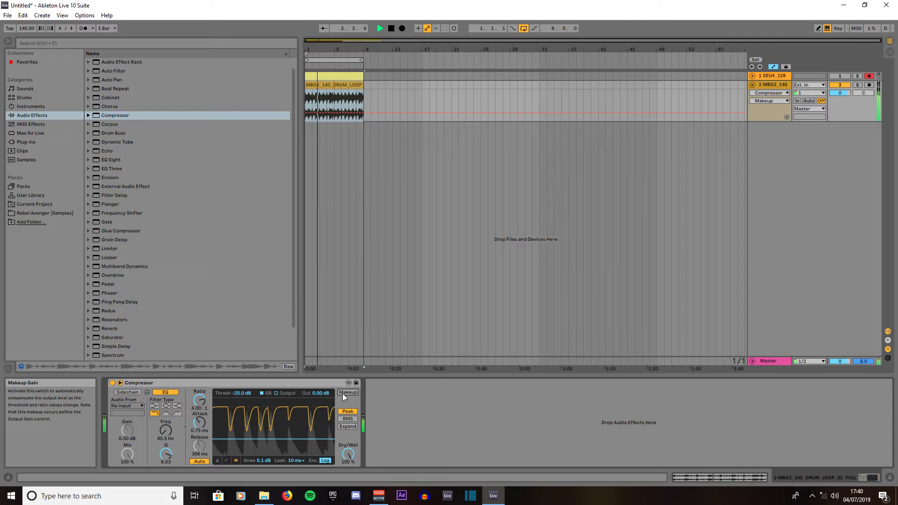
{"action": "left_click", "coordinate": [347, 393]}
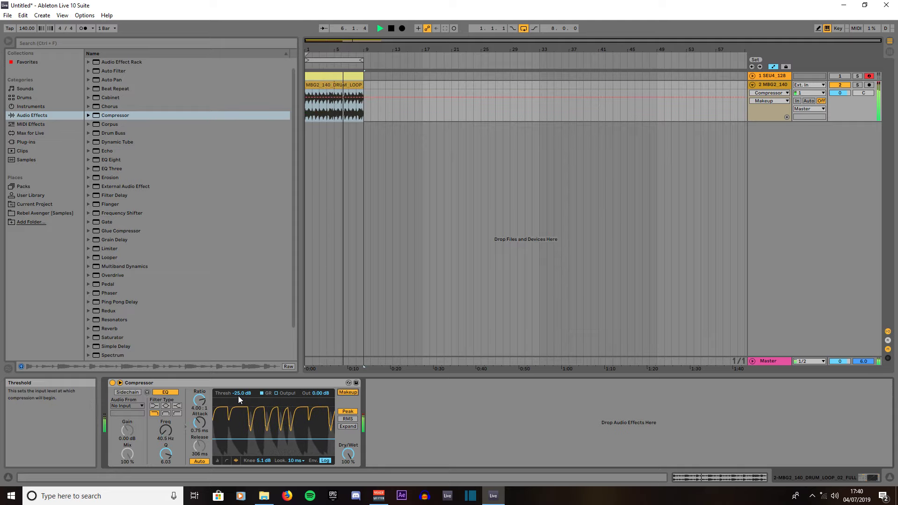
Step: Lower the Compressor's threshold to about -50.9 dB during playback and return it to -25 dB
{"action": "left_click_drag", "start_coordinate": [238, 394], "coordinate": [237, 455]}
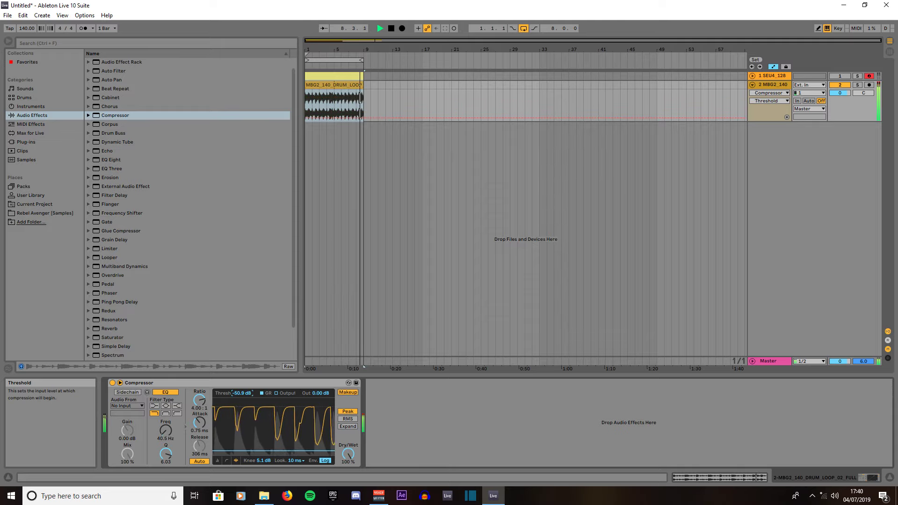
{"action": "left_click_drag", "start_coordinate": [238, 455], "coordinate": [238, 394]}
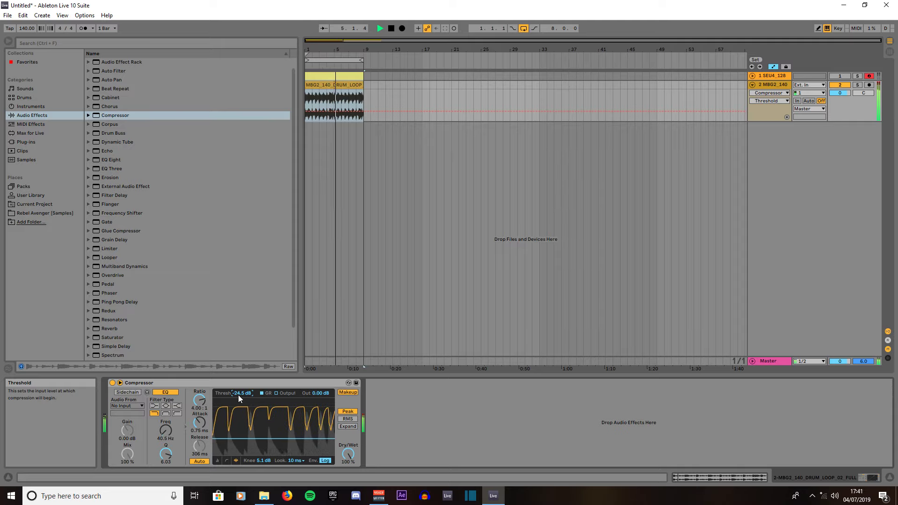
{"action": "left_click_drag", "start_coordinate": [238, 395], "coordinate": [238, 397]}
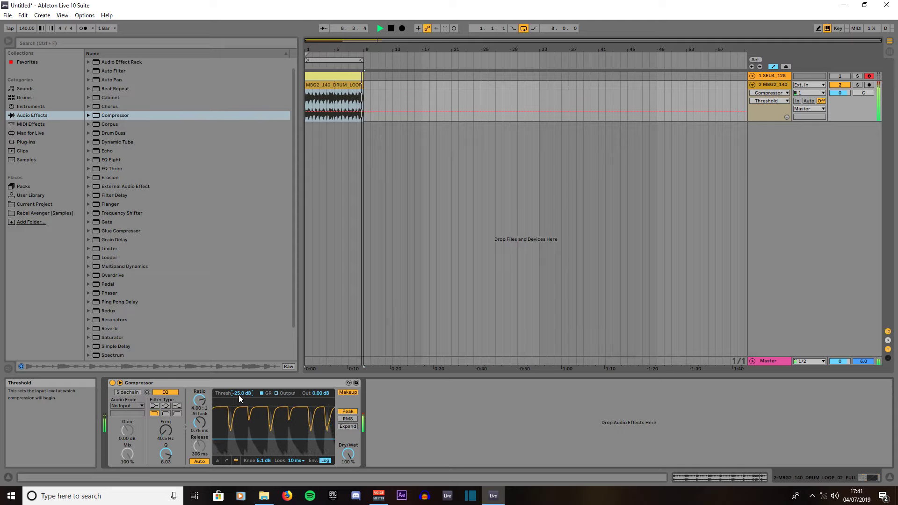
Step: Delete the Compressor, stop playback and put a Glue Compressor on the drum loop track instead
{"action": "left_click", "coordinate": [240, 385]}
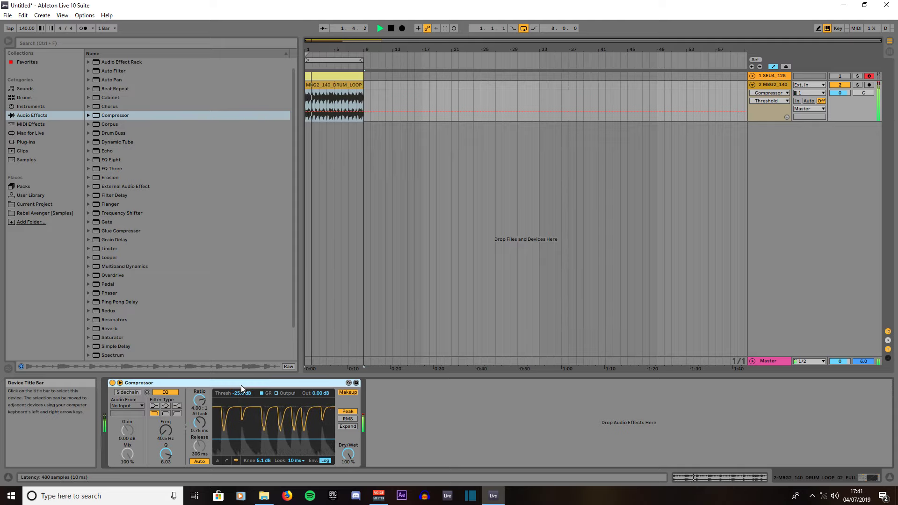
{"action": "key", "text": "Delete"}
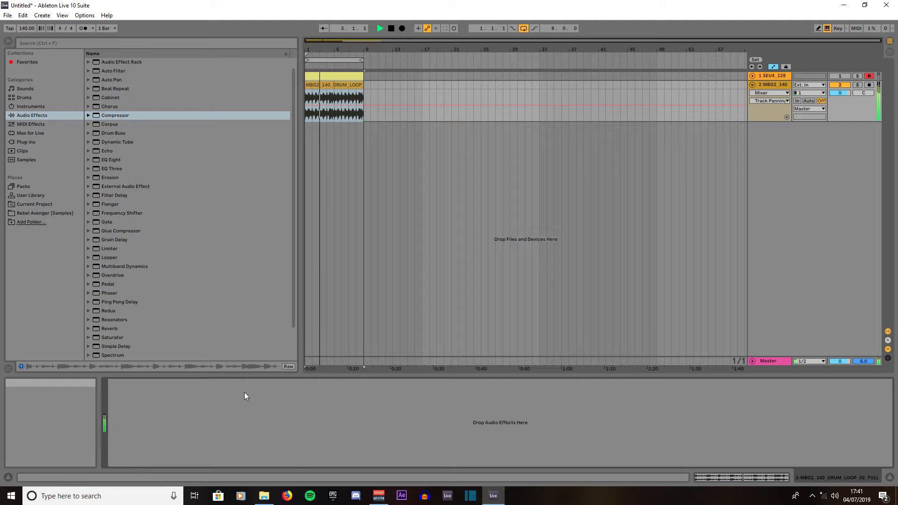
{"action": "key", "text": "space"}
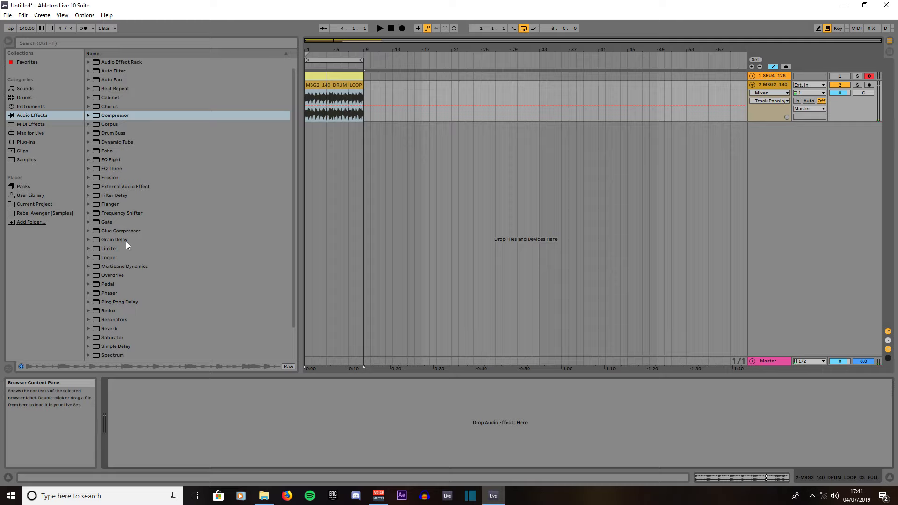
{"action": "left_click", "coordinate": [115, 230]}
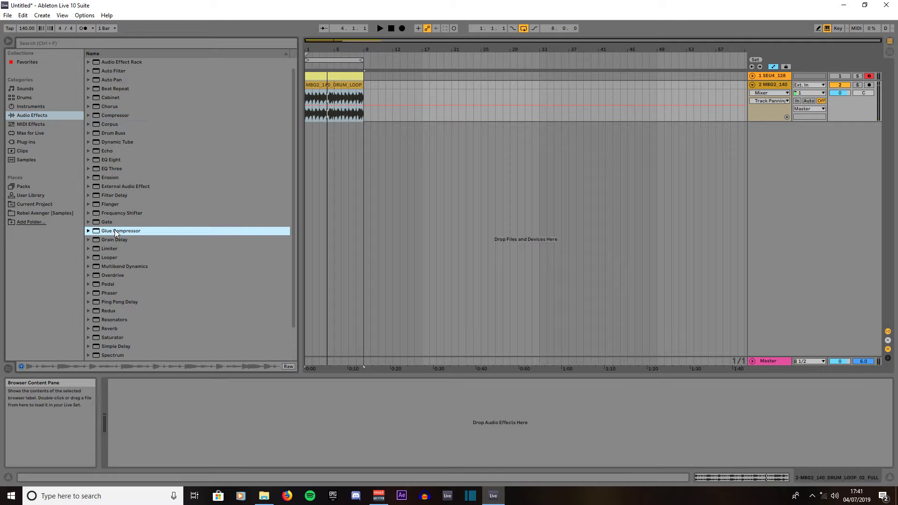
{"action": "left_click_drag", "start_coordinate": [115, 230], "coordinate": [323, 96]}
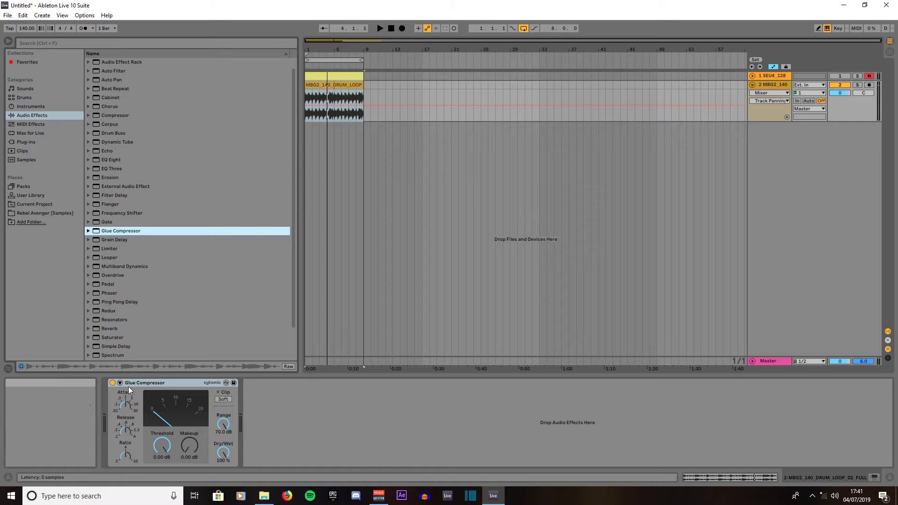
Step: Adjust the Glue Compressor's attack and release times and turn on soft clipping
{"action": "left_click", "coordinate": [124, 411]}
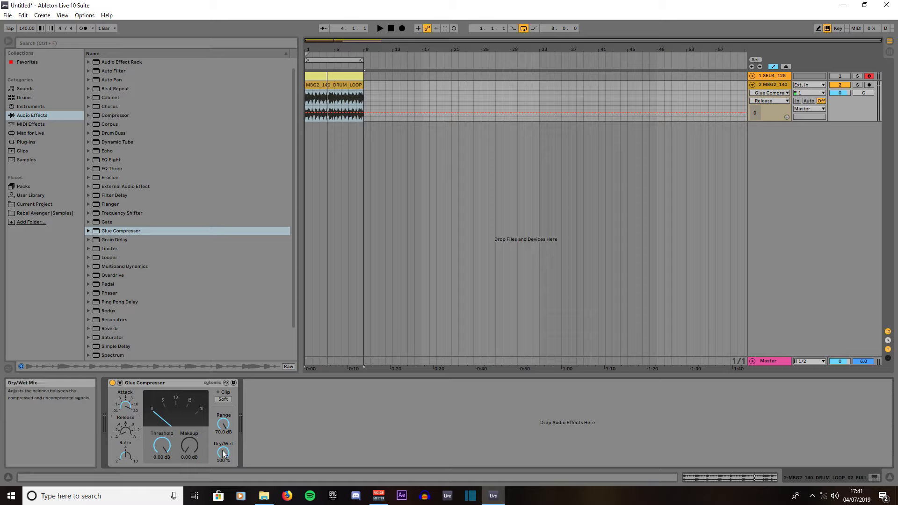
{"action": "left_click", "coordinate": [222, 401]}
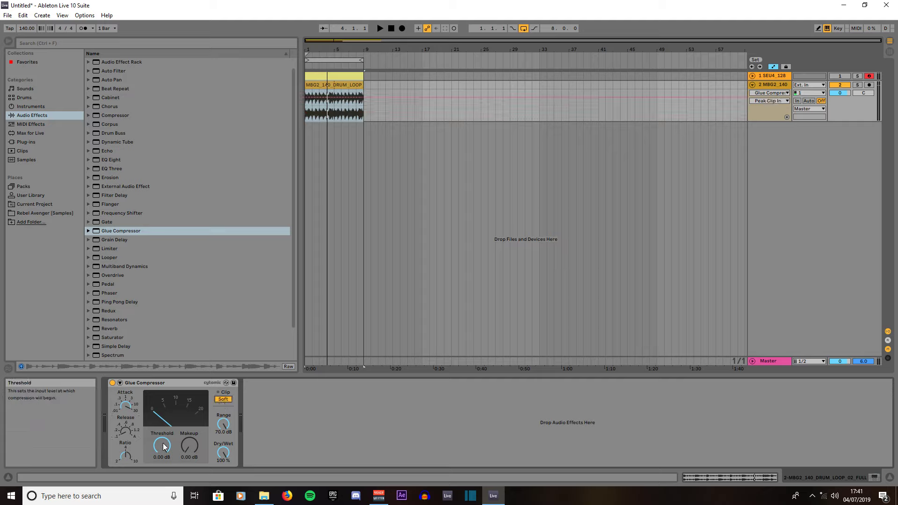
Step: With the loop playing, set the Glue Compressor's threshold to -14.0 dB and makeup gain to 2.95 dB
{"action": "key", "text": "space"}
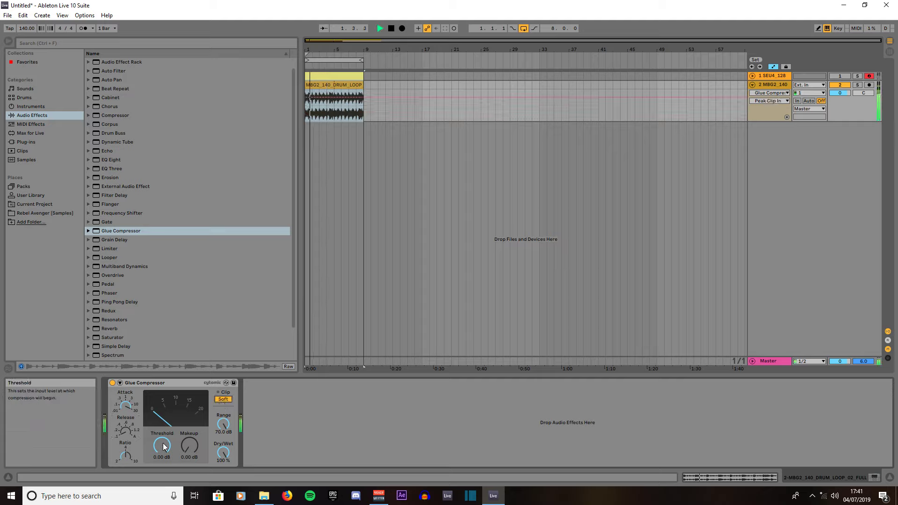
{"action": "left_click_drag", "start_coordinate": [159, 446], "coordinate": [159, 480]}
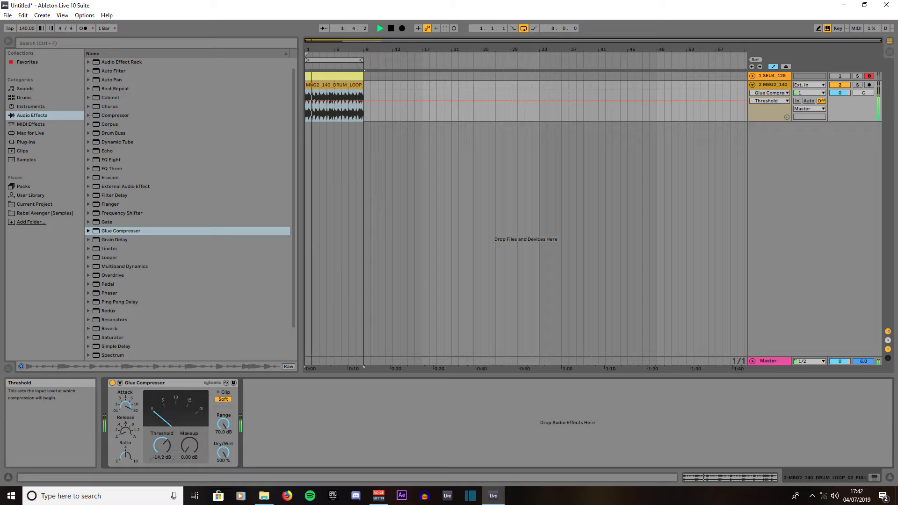
{"action": "mouse_move", "coordinate": [159, 480]}
{"action": "left_mouse_down"}
{"action": "mouse_move", "coordinate": [160, 487]}
{"action": "mouse_move", "coordinate": [159, 477]}
{"action": "left_mouse_up"}
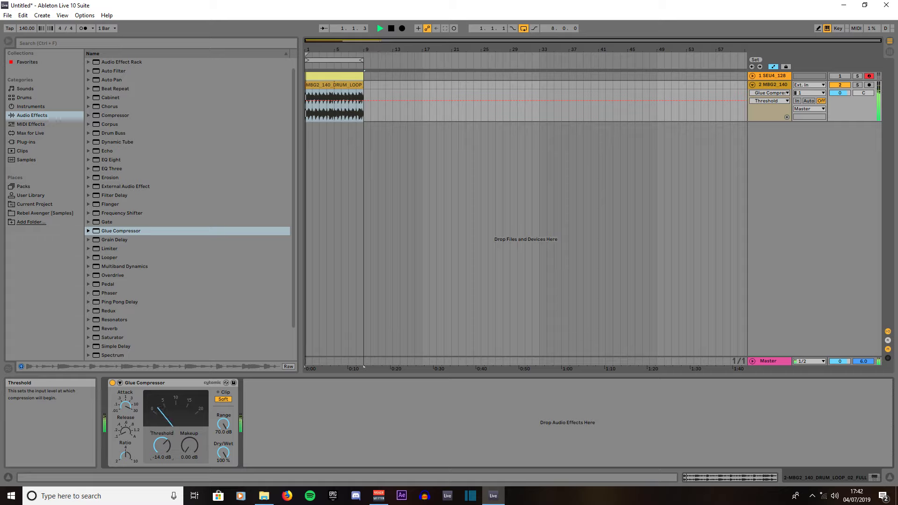
{"action": "left_click", "coordinate": [188, 441]}
{"action": "left_click_drag", "start_coordinate": [188, 441], "coordinate": [188, 428]}
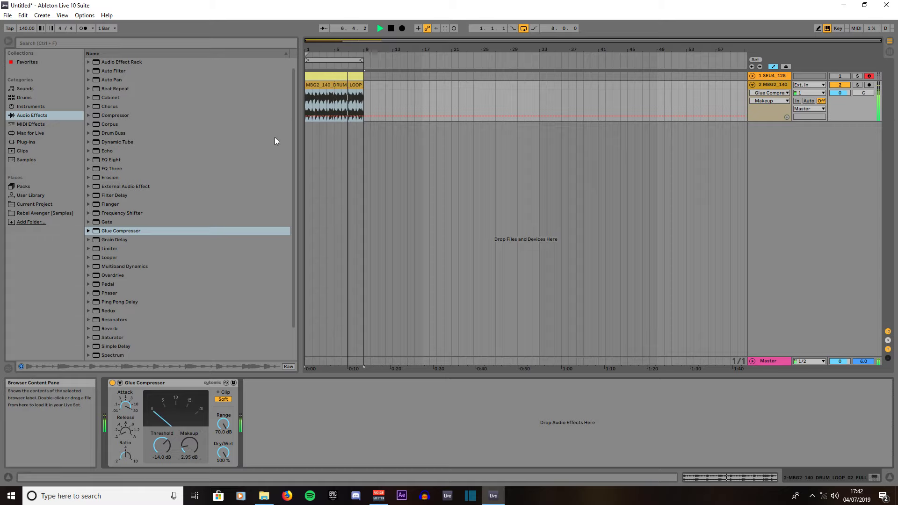
Step: Compare the playing drum loop with the Glue Compressor bypassed and active, leaving the effect on
{"action": "left_click", "coordinate": [113, 383]}
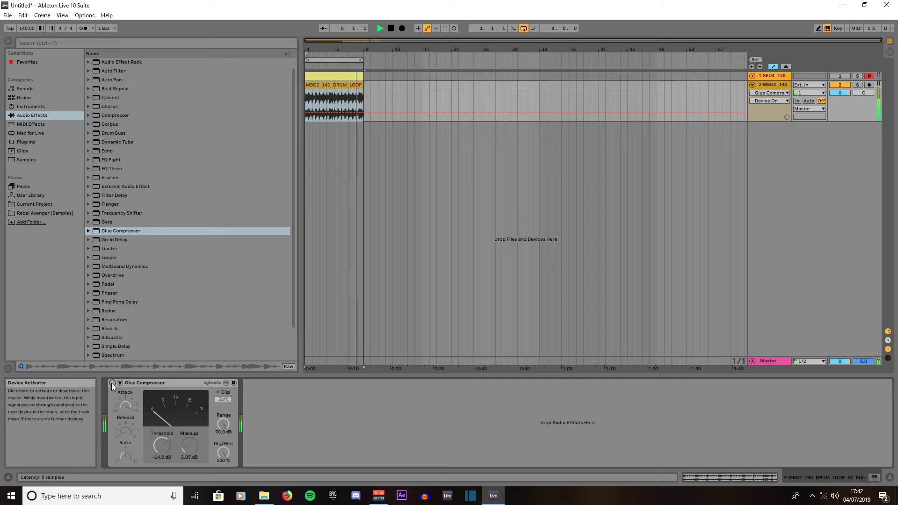
{"action": "left_click", "coordinate": [112, 382]}
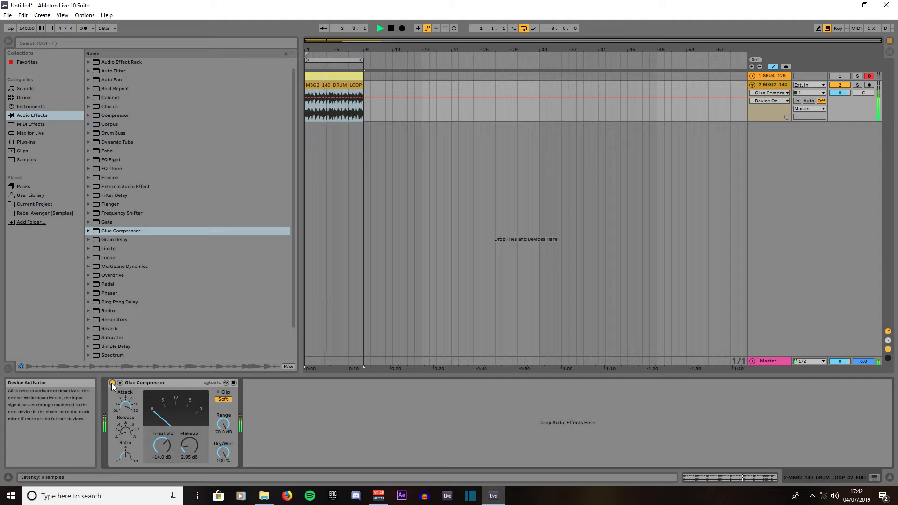
{"action": "left_click", "coordinate": [112, 383]}
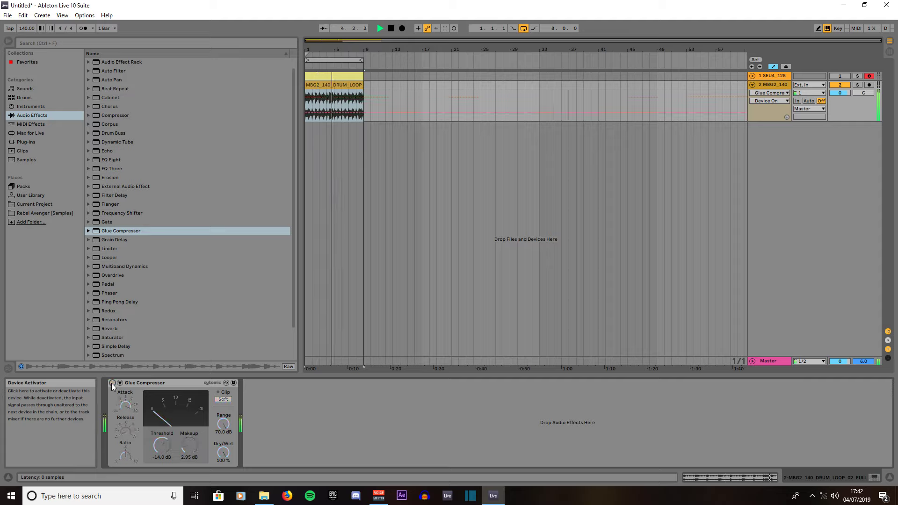
{"action": "left_click", "coordinate": [112, 383]}
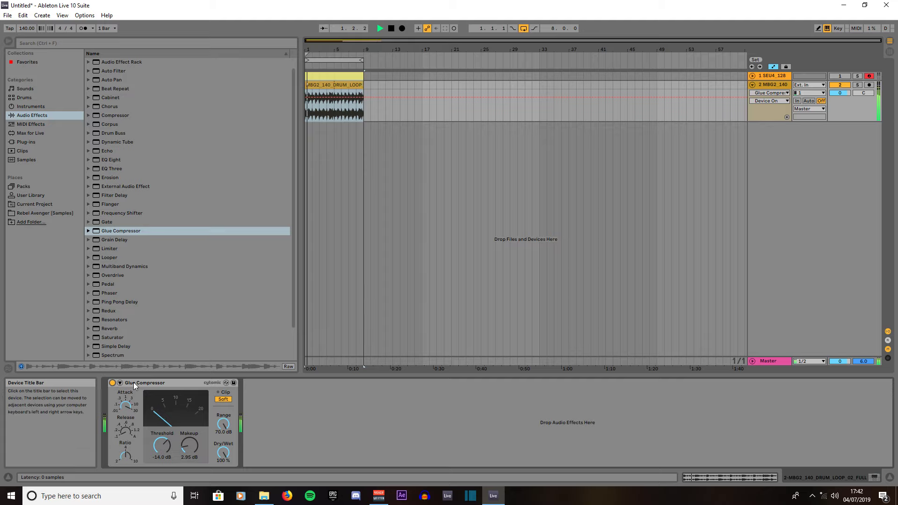
Step: Select the Glue Compressor in the drum loop track's device chain
{"action": "left_click", "coordinate": [133, 381]}
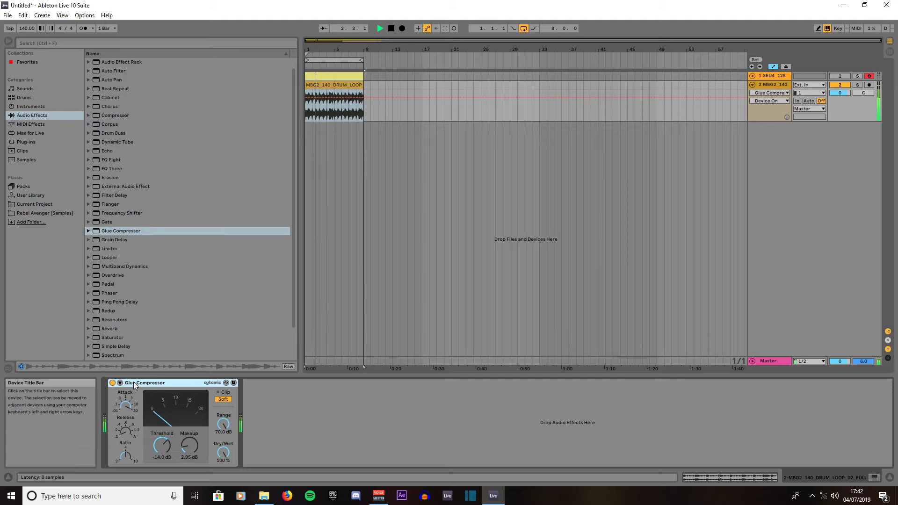